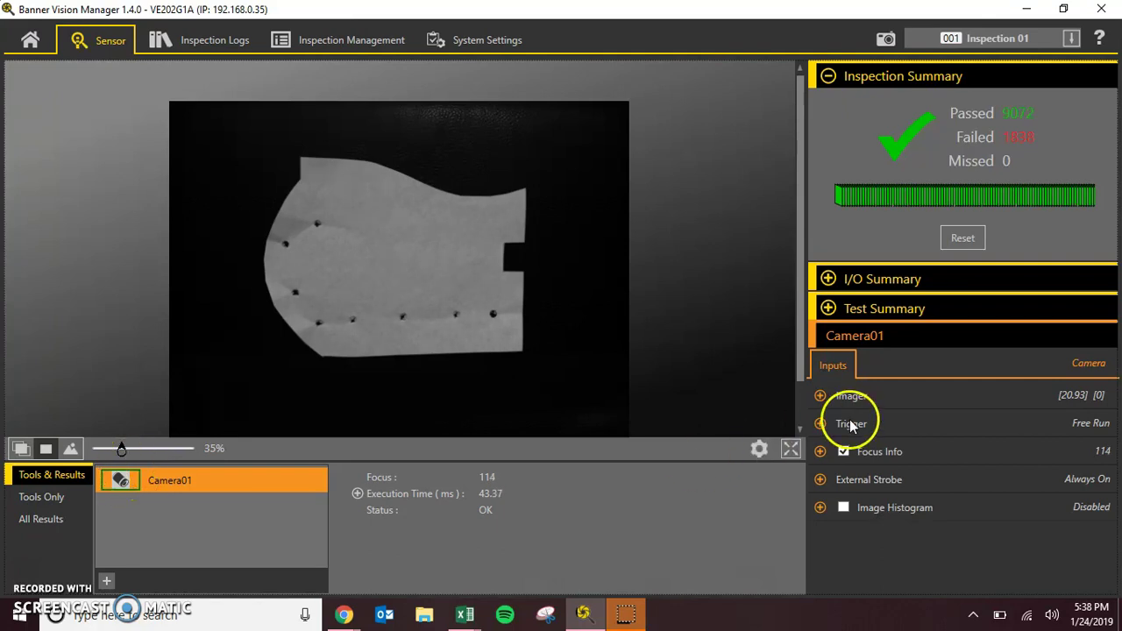
Step: Raise the camera exposure, settle it at 27.73 ms, and reveal the Trigger mode setting
click(819, 396)
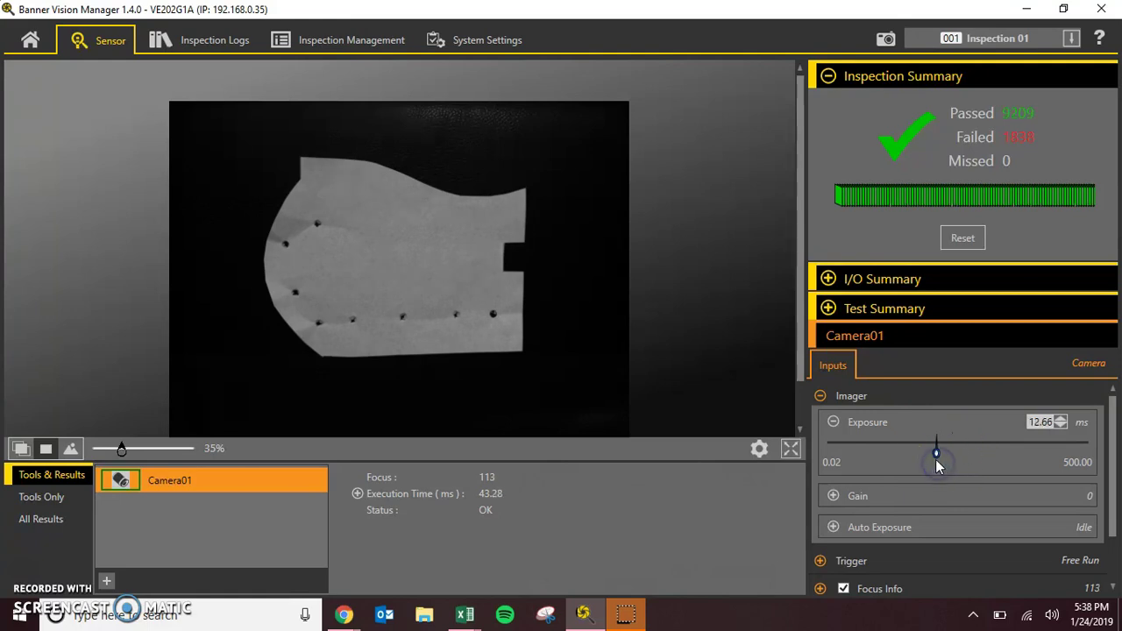
drag(935, 459, 1021, 443)
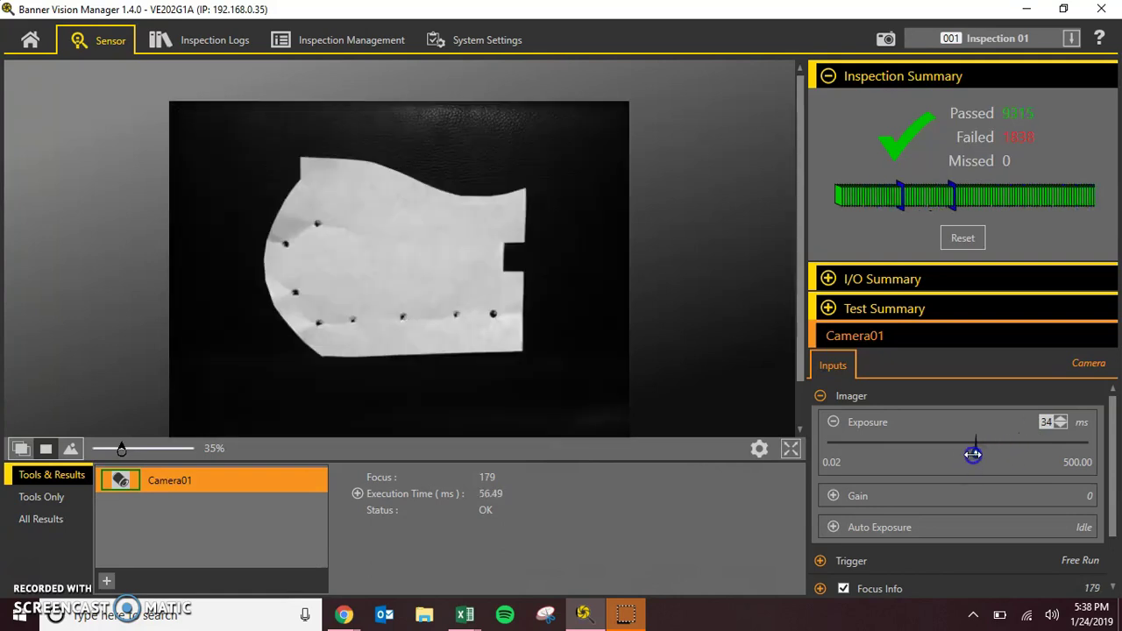
drag(973, 454, 964, 453)
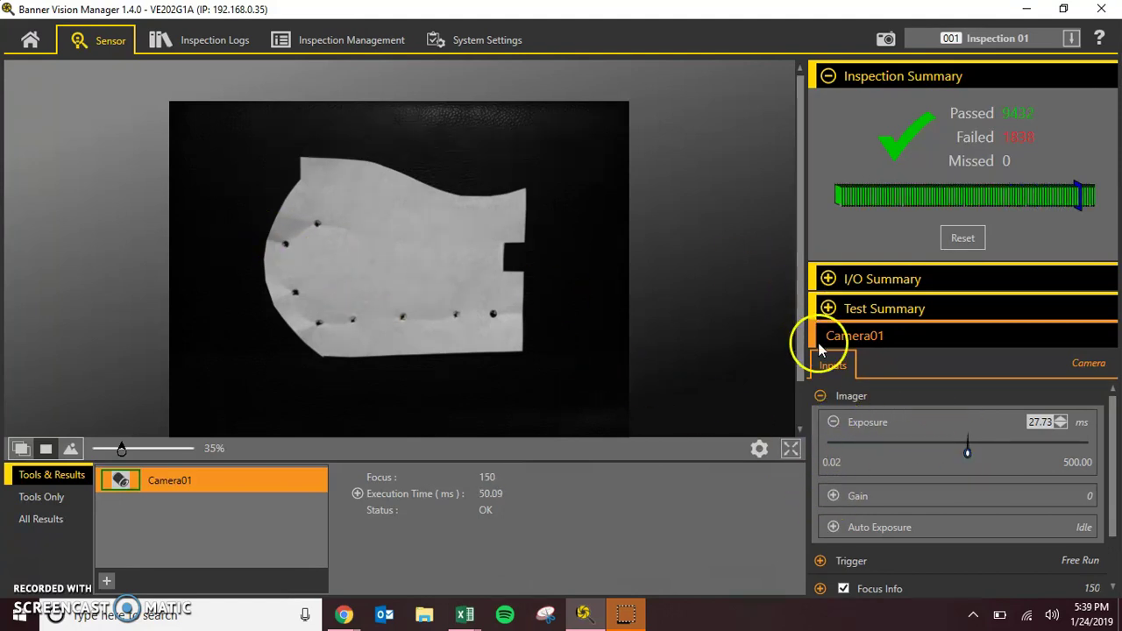
click(834, 421)
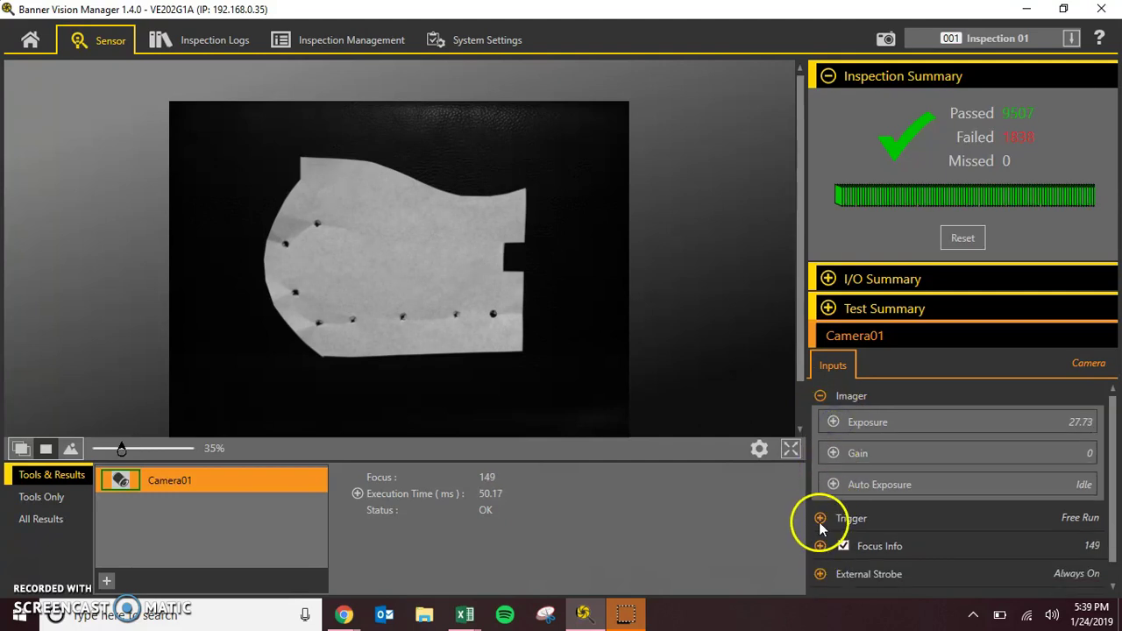
click(821, 519)
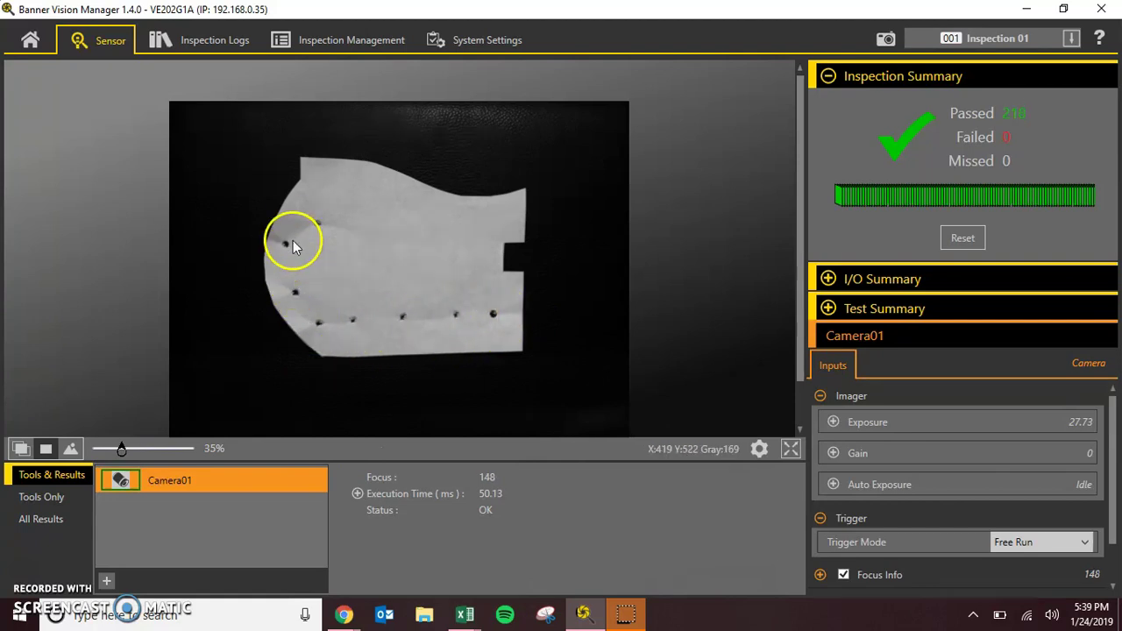
Step: Add a Blob tool and stretch its region to enclose the whole part
click(109, 580)
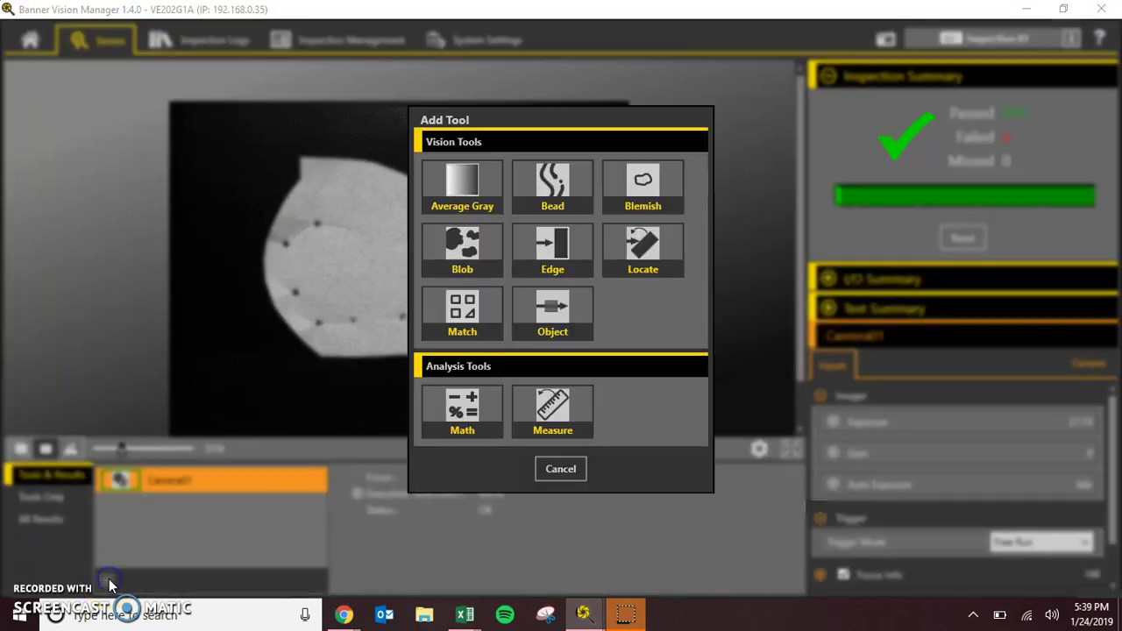
click(480, 268)
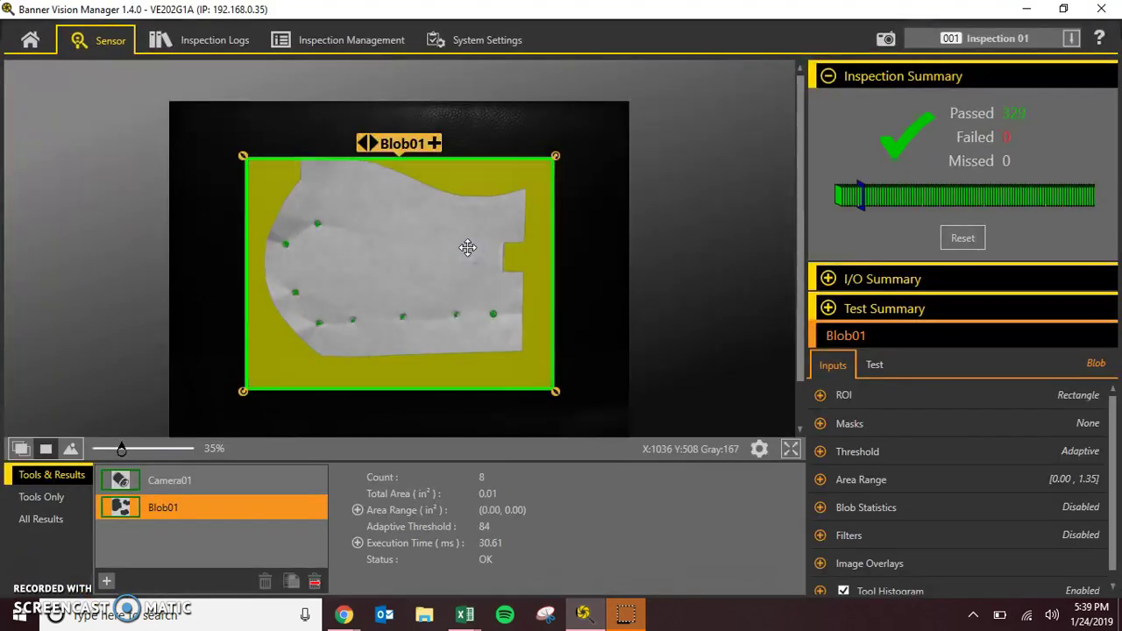
drag(243, 156, 195, 123)
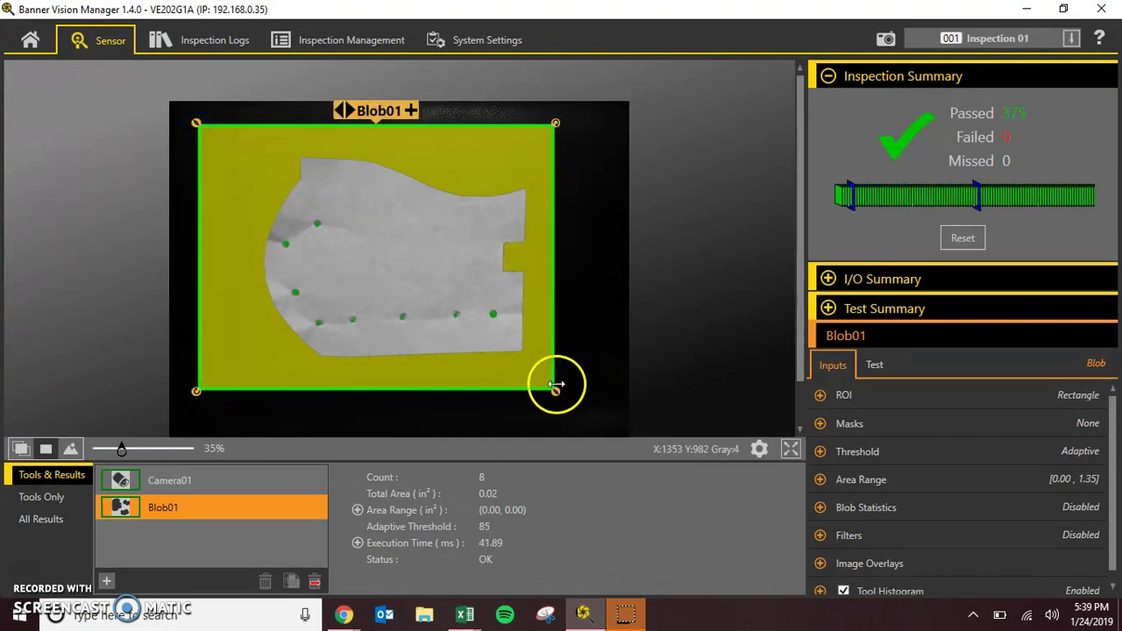
drag(555, 386, 596, 412)
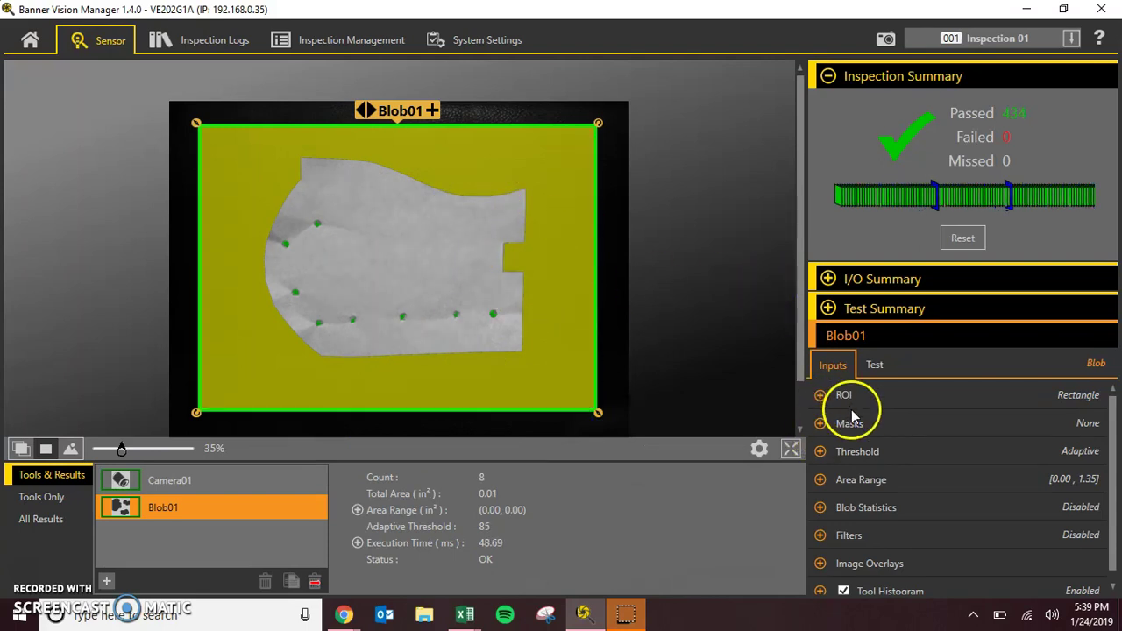
Step: Review the Blob tool's Threshold, Blob Statistics and Masks settings
click(821, 452)
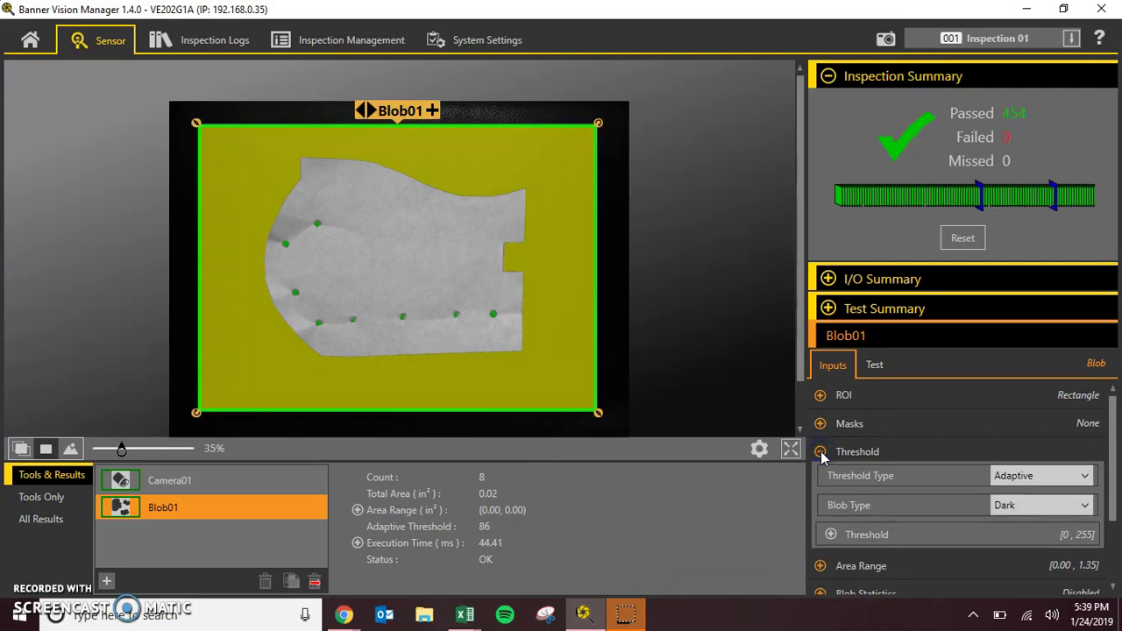
click(821, 451)
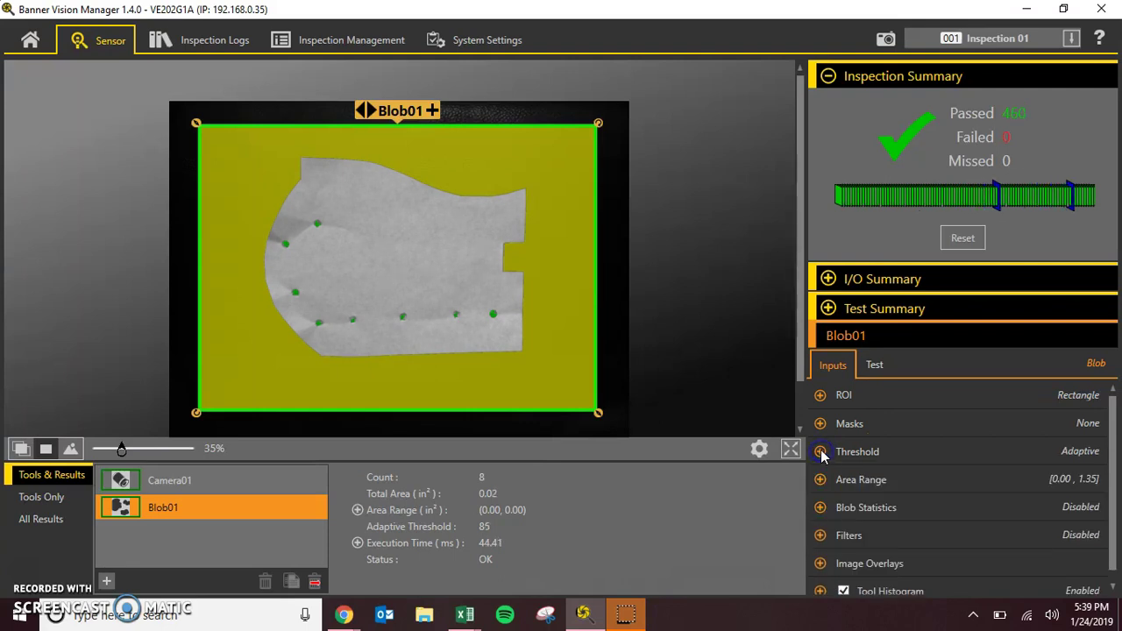
click(819, 509)
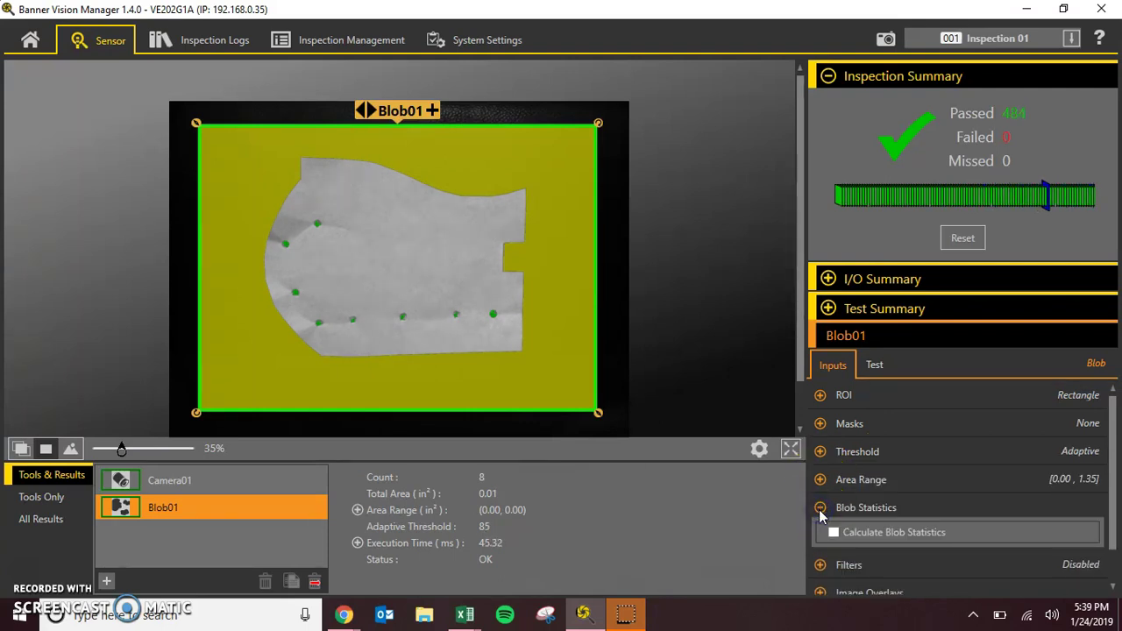
click(819, 424)
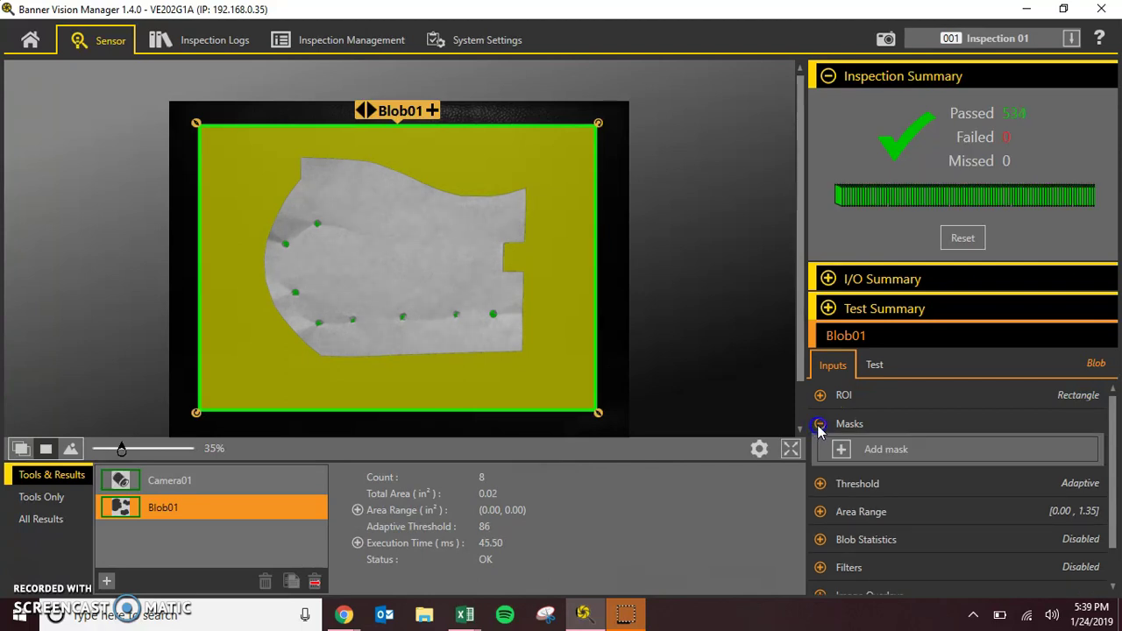
click(818, 424)
click(820, 452)
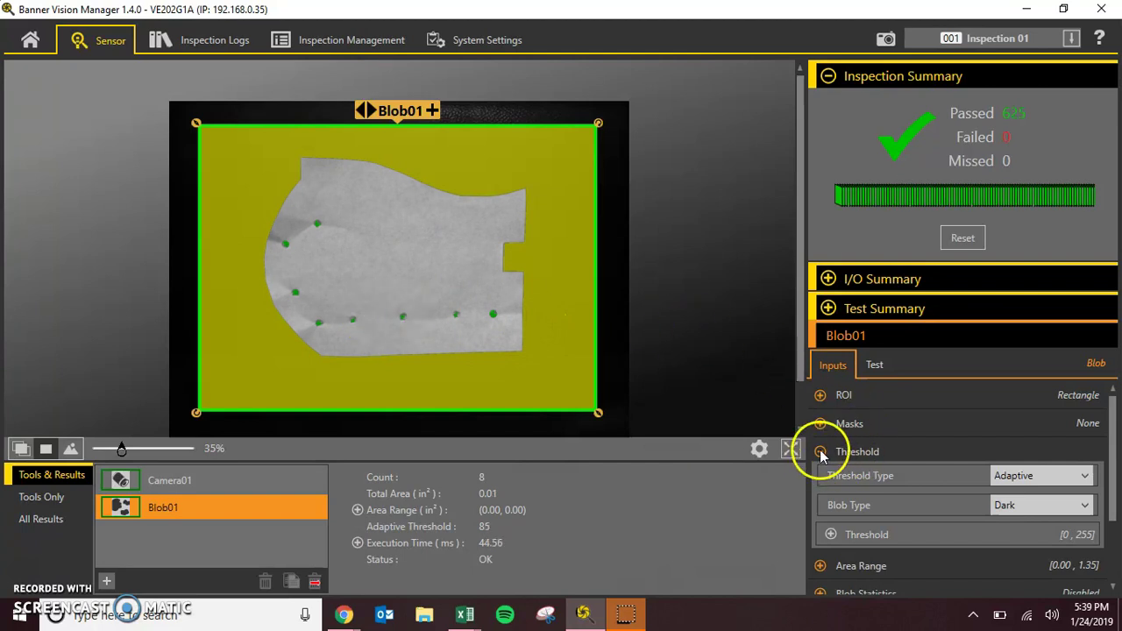
Step: Enable the Blob01 Count test with its allowed range set to exactly 8 blobs
click(878, 368)
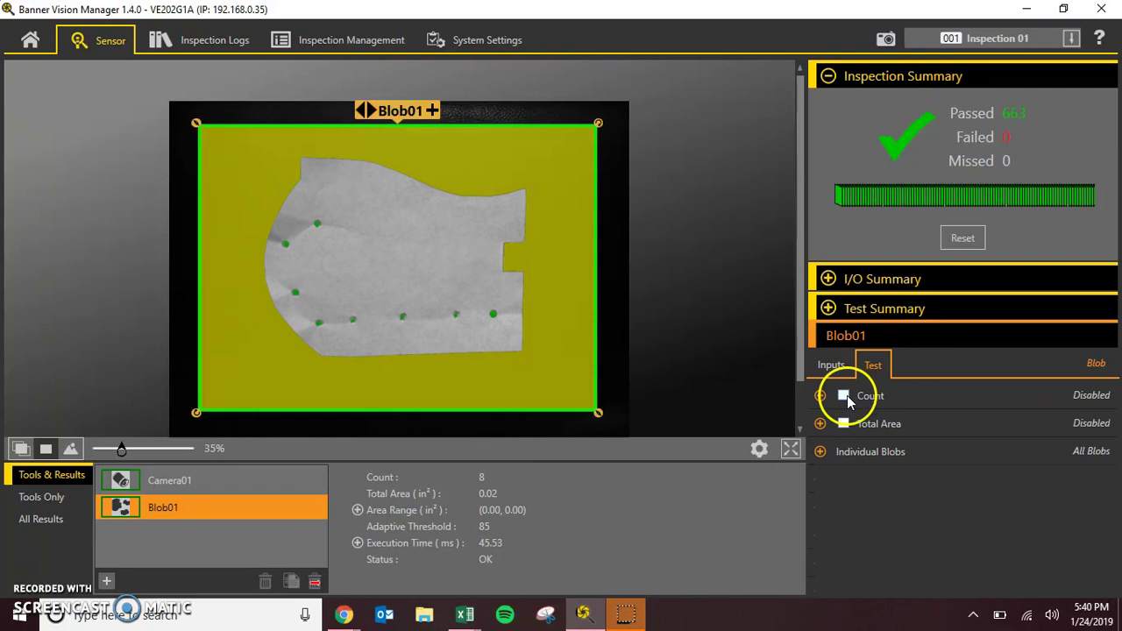
click(822, 397)
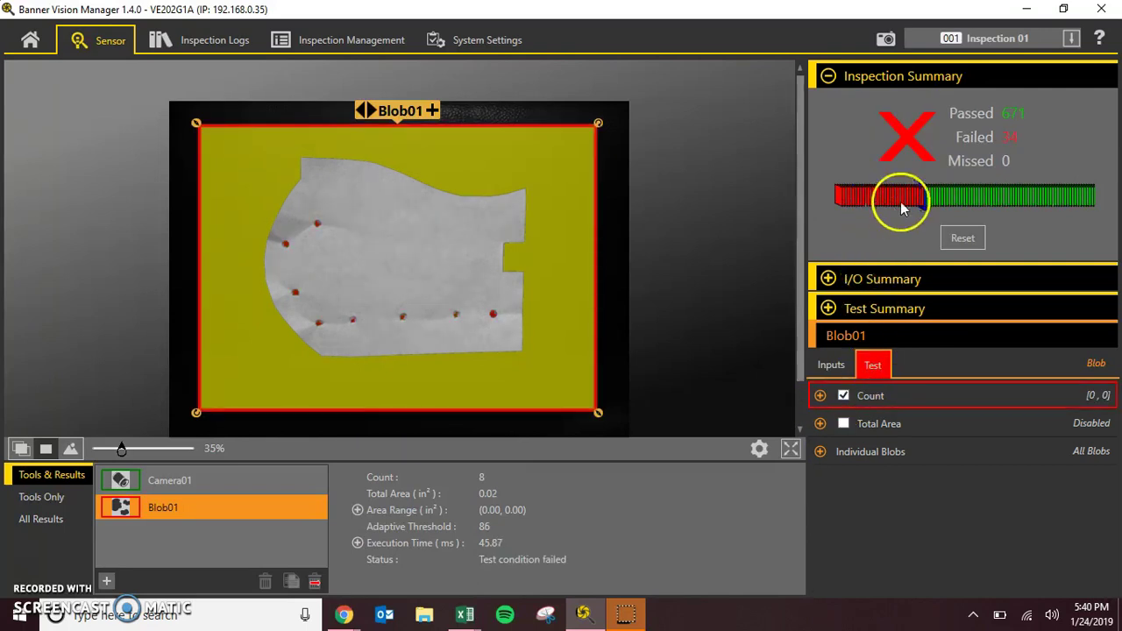
click(818, 395)
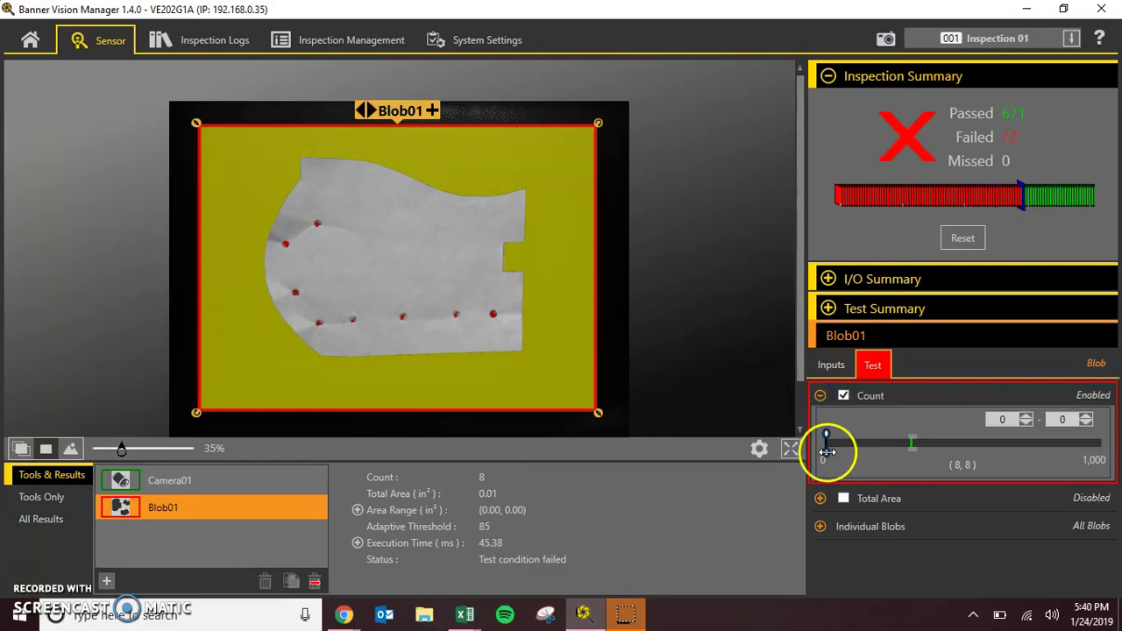
click(1026, 419)
click(1026, 418)
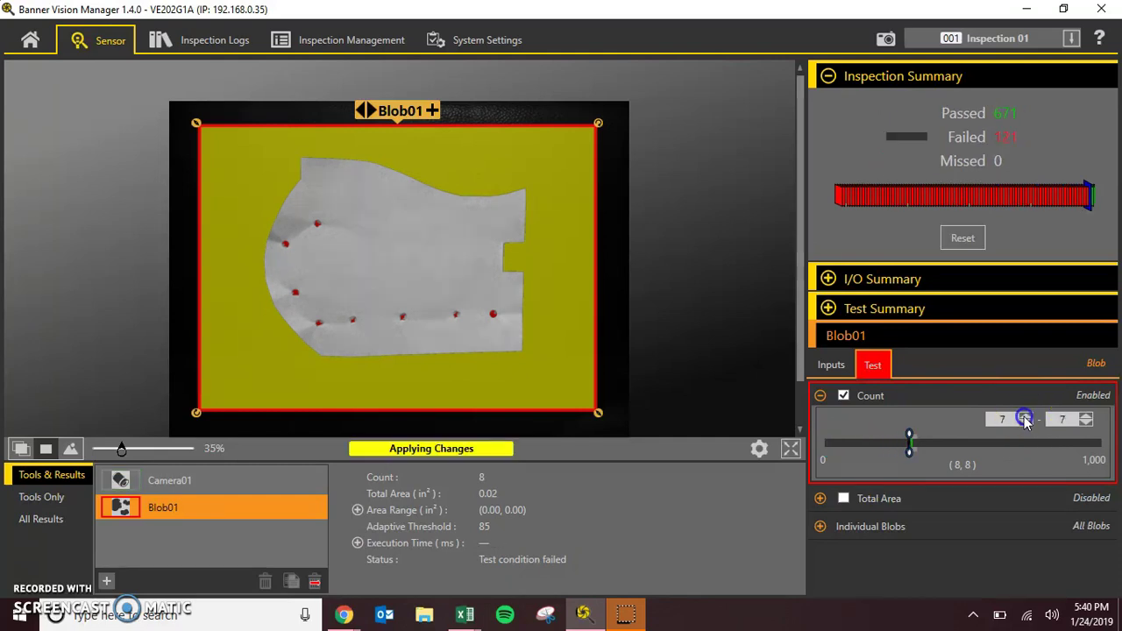
click(1027, 418)
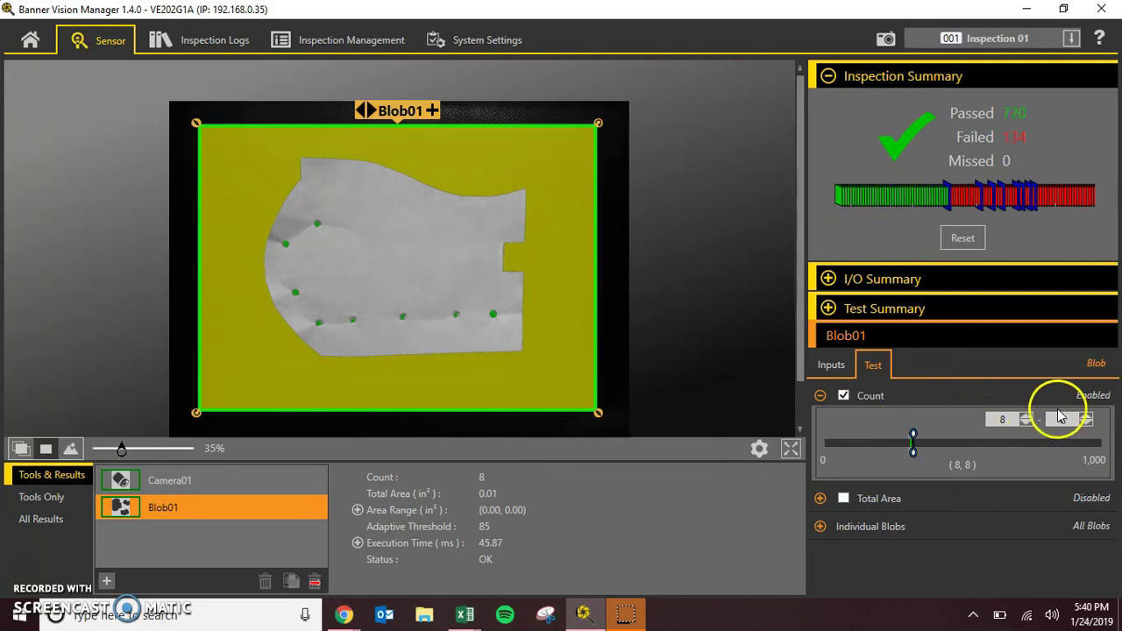
click(1027, 419)
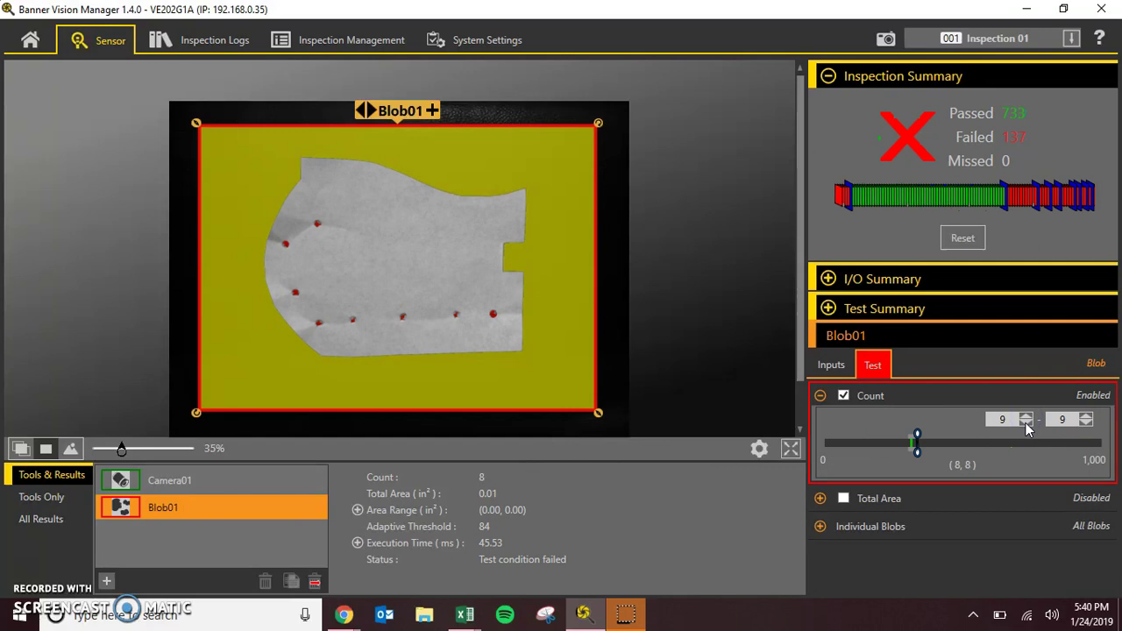
click(1085, 424)
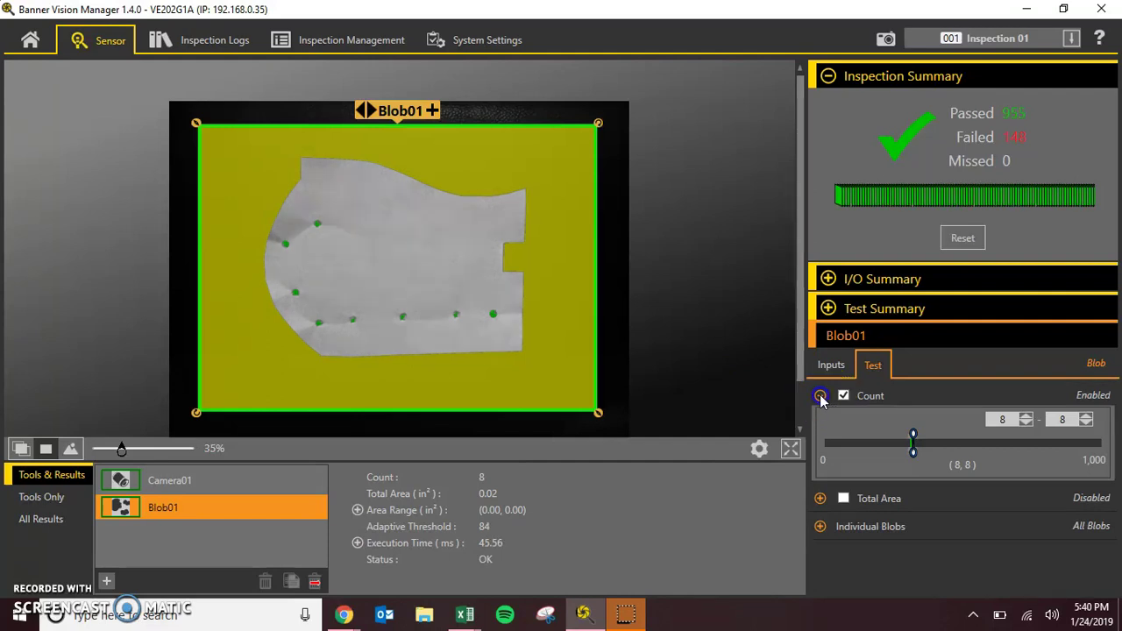
click(820, 396)
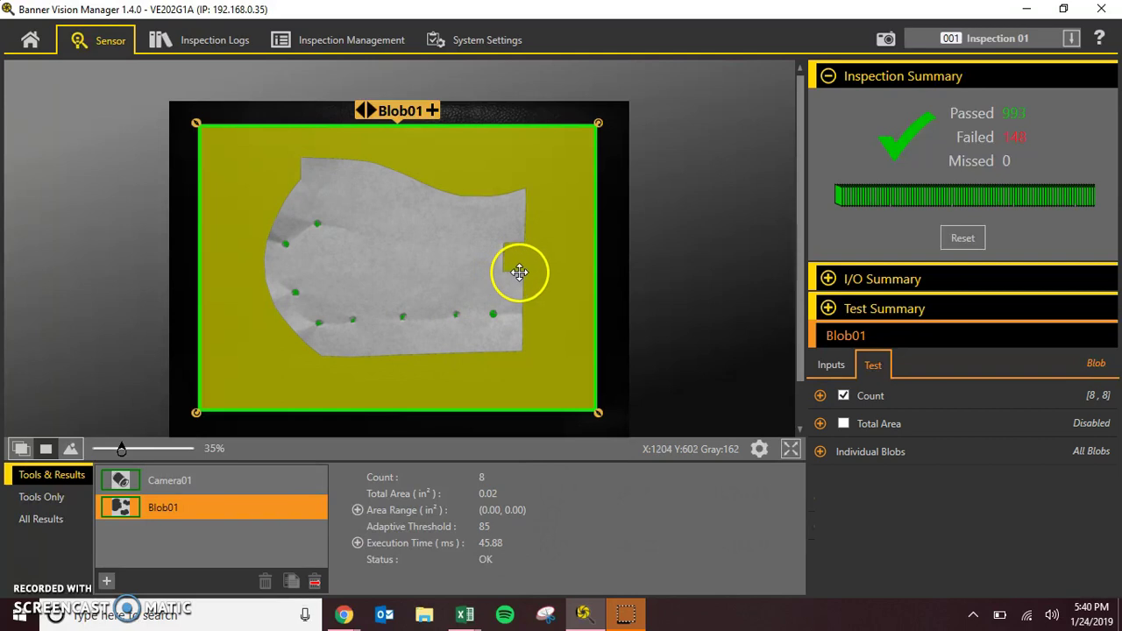
Step: Add a Match tool and enlarge its search area to cover the part
click(106, 582)
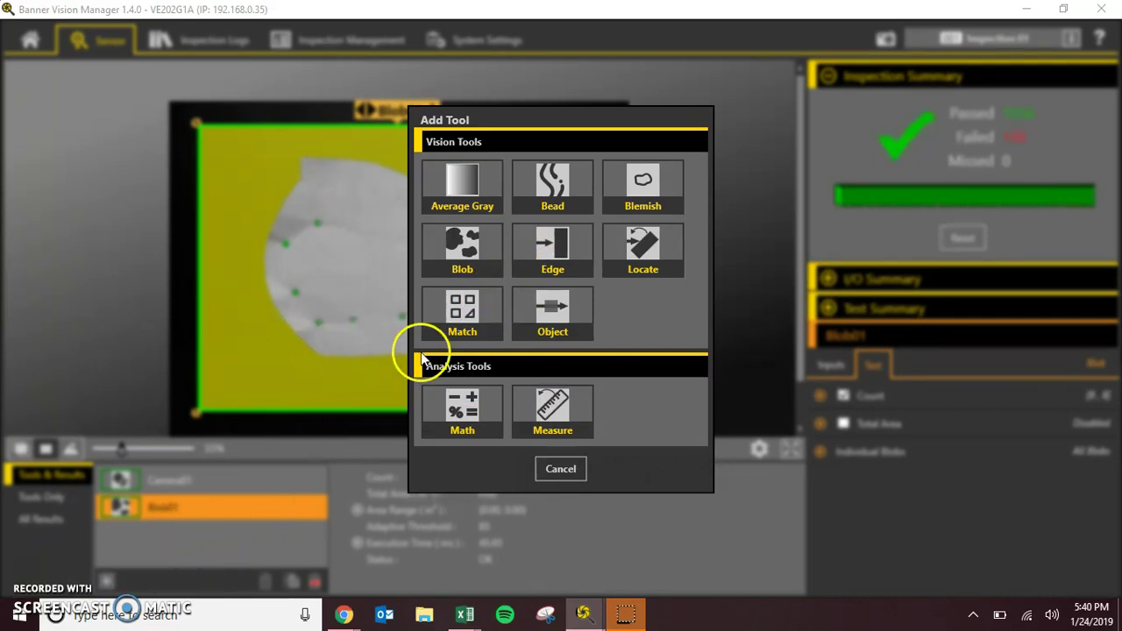
click(479, 301)
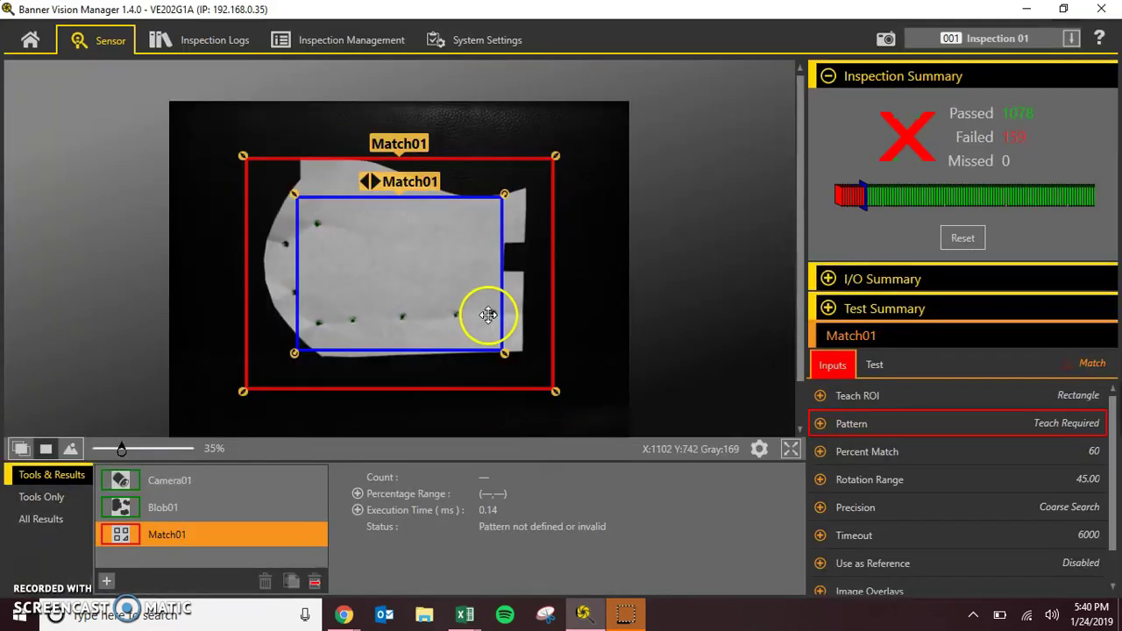
drag(242, 156, 225, 131)
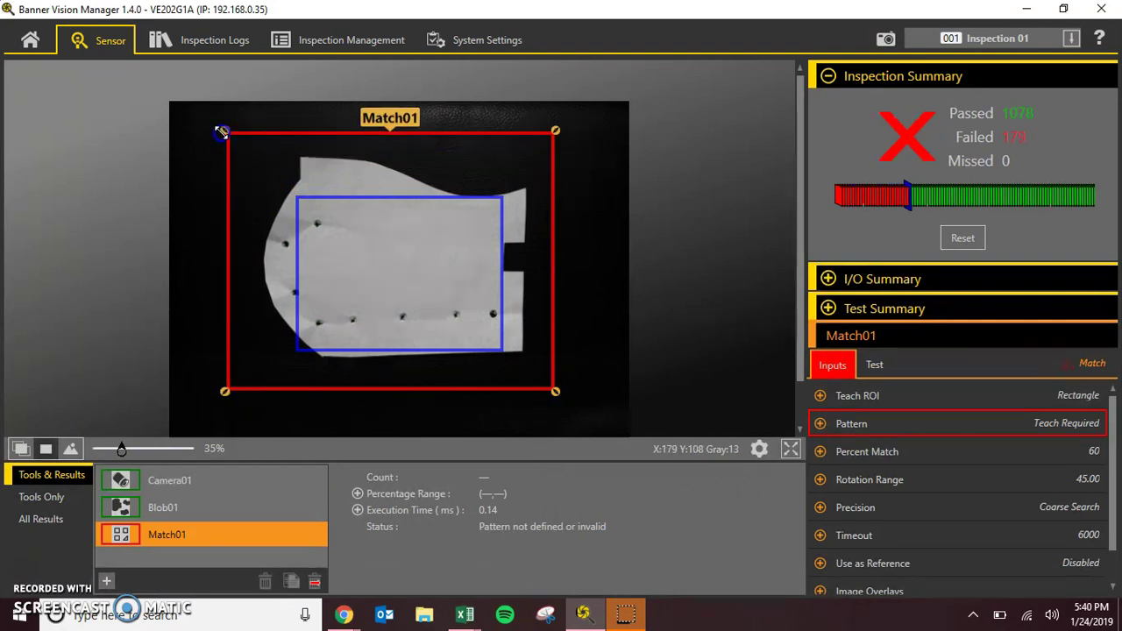
drag(557, 392, 599, 400)
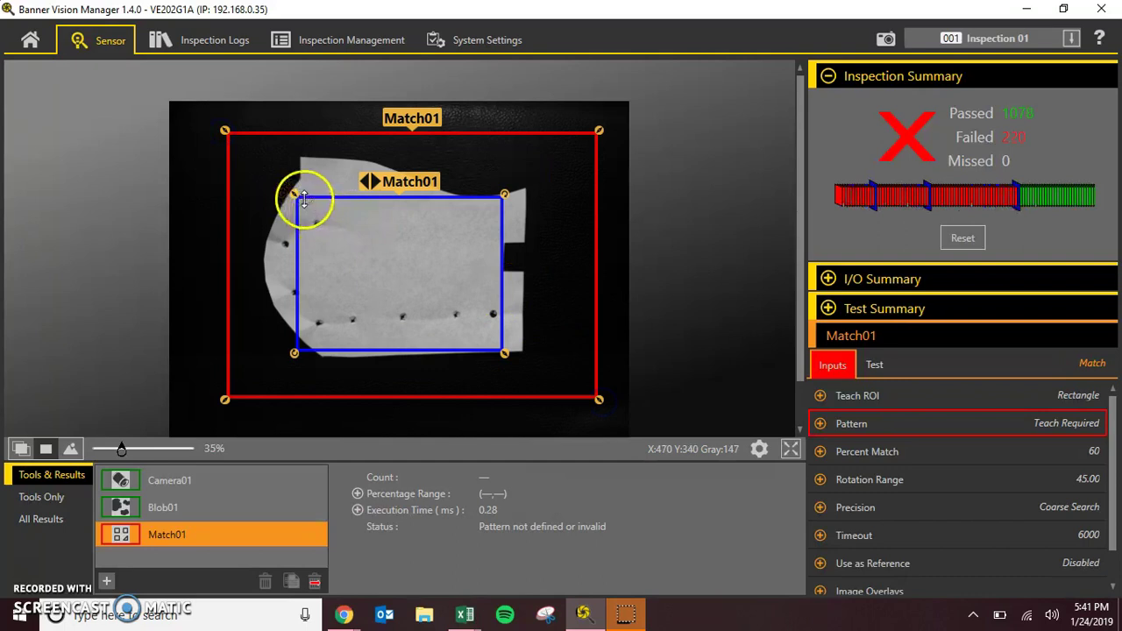
Step: Shrink the pattern region and position it over the notch on the part's right edge
mouse_move(296, 196)
mouse_down()
mouse_move(462, 281)
mouse_move(462, 310)
mouse_up()
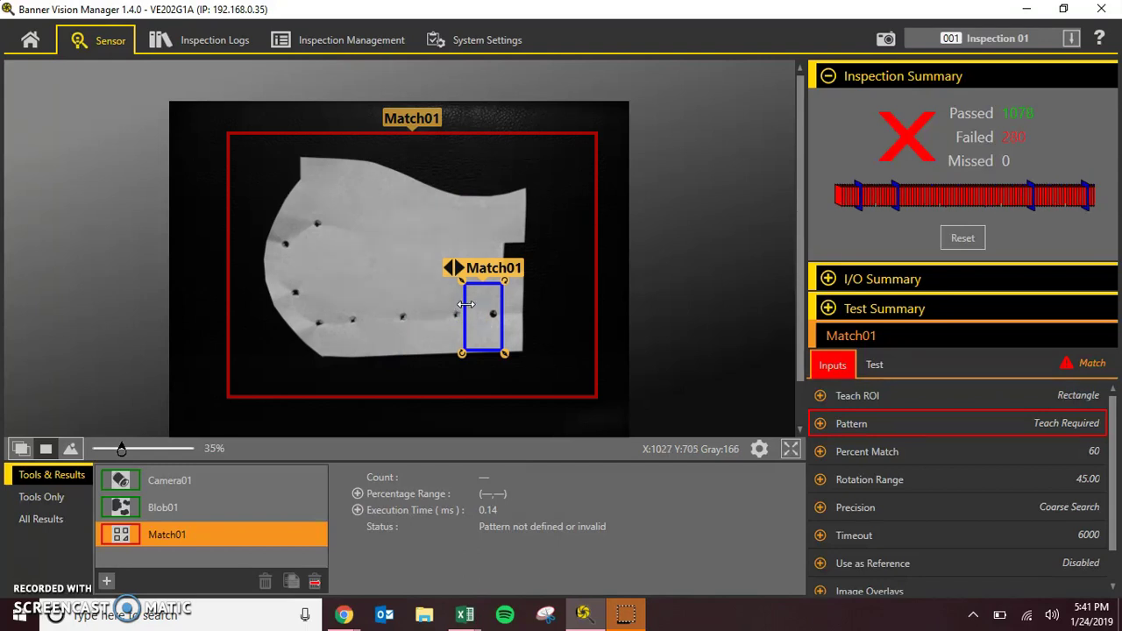
drag(470, 302, 512, 247)
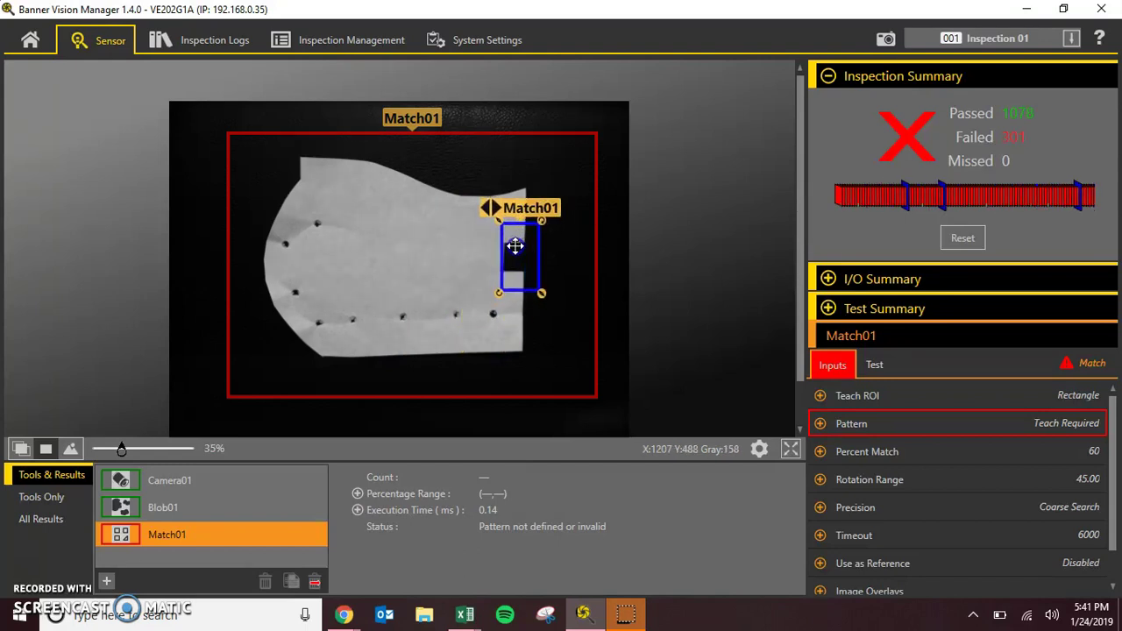
click(514, 247)
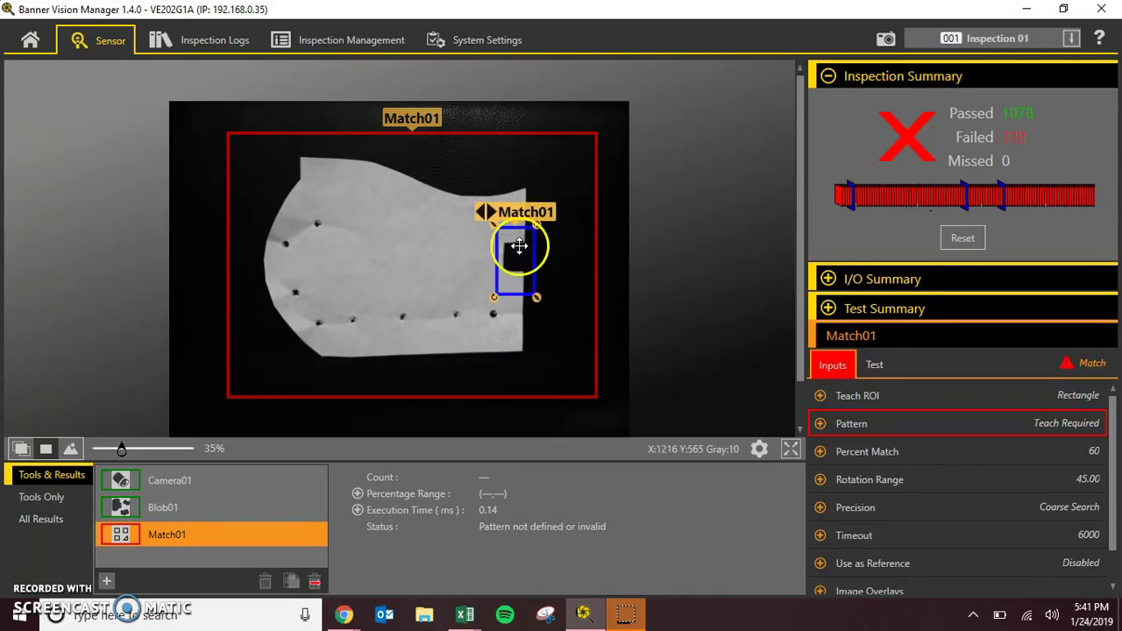
click(849, 375)
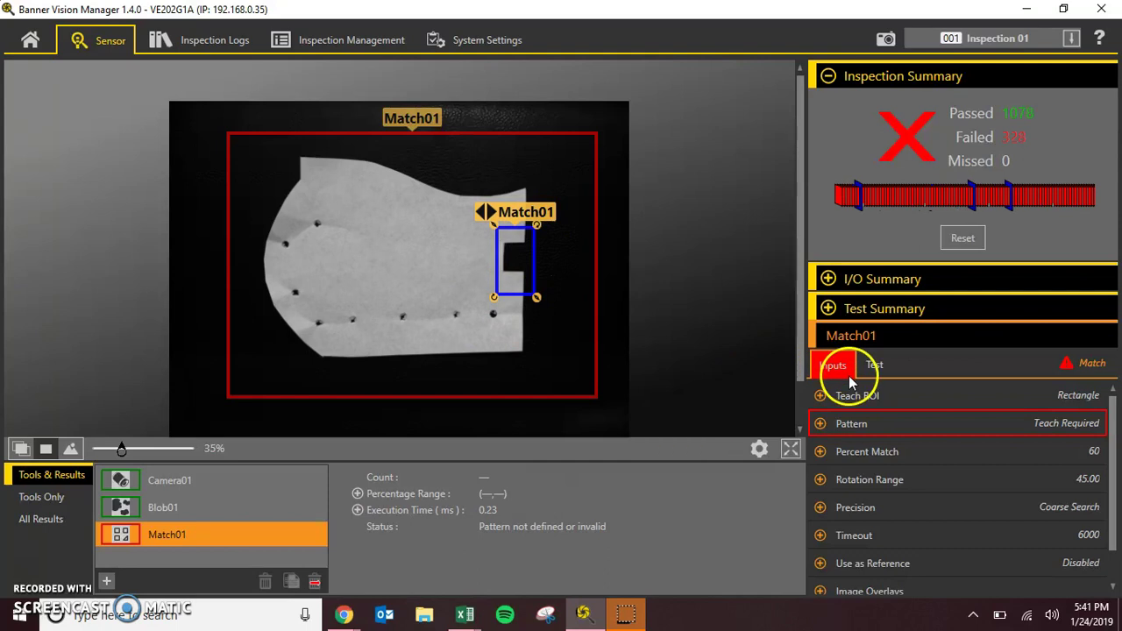
Step: Teach the notch as the Match01 pattern and raise Percent Match to 95
click(822, 425)
click(960, 545)
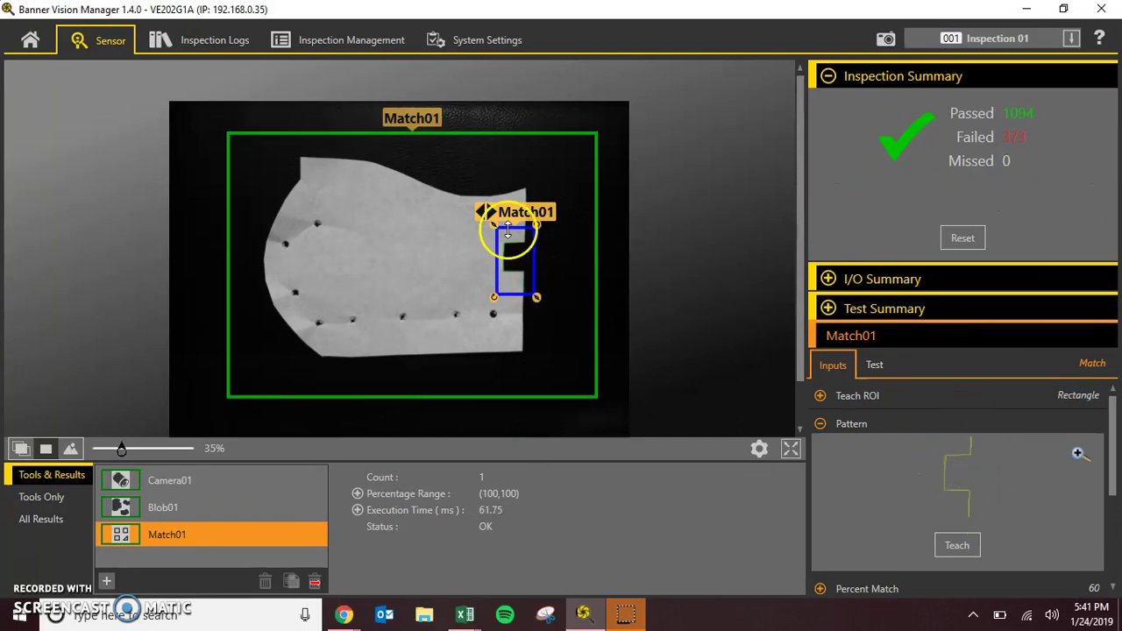
click(820, 423)
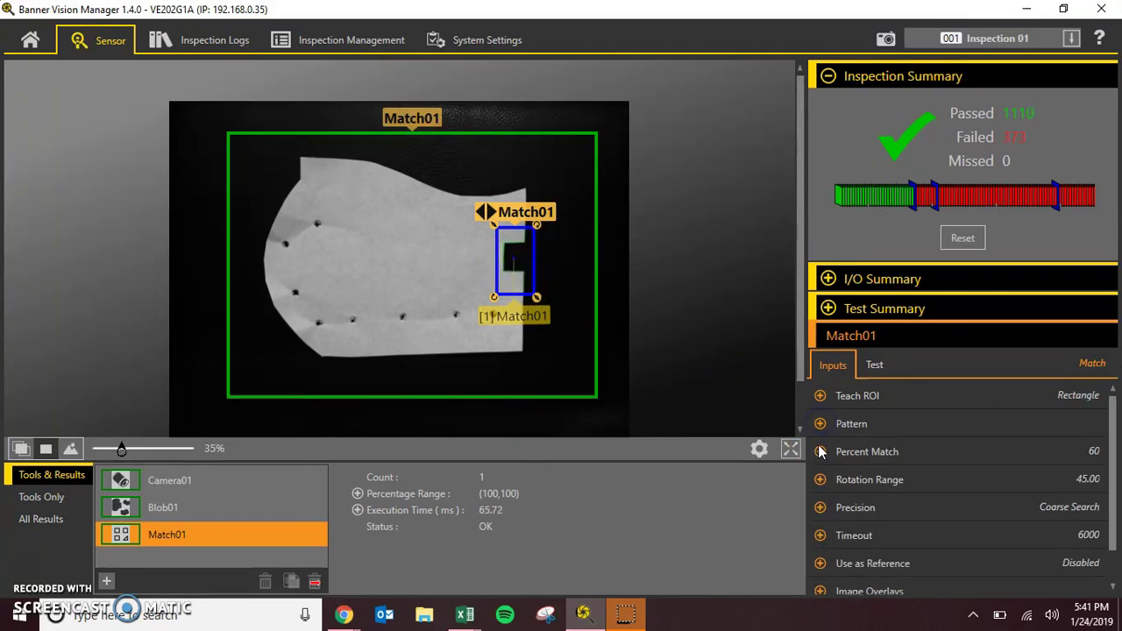
click(820, 452)
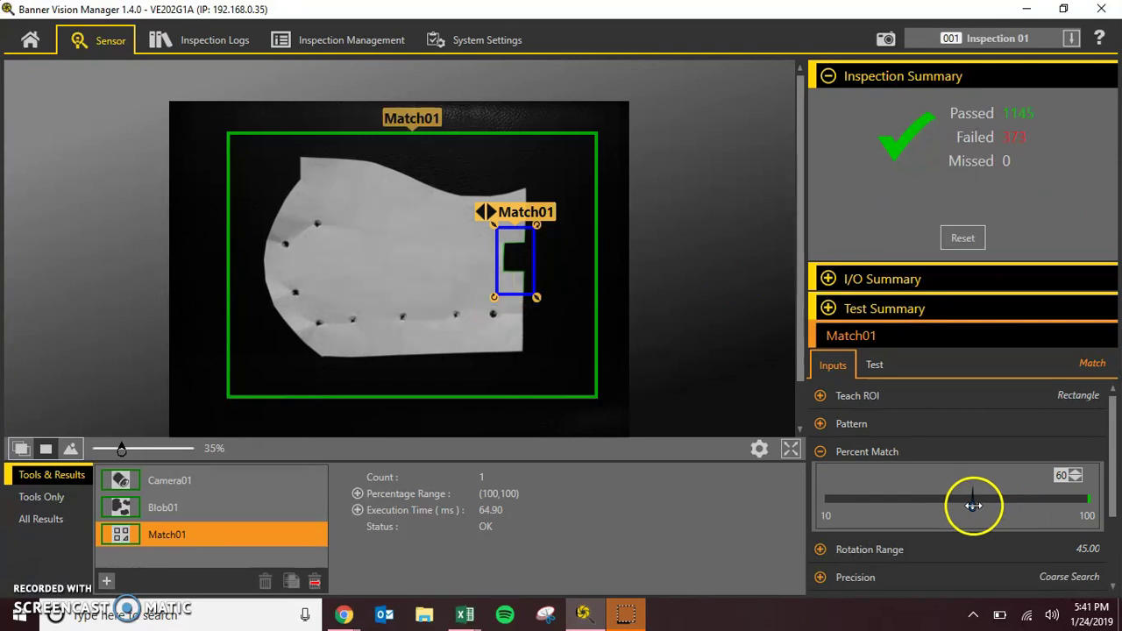
drag(989, 506, 1076, 510)
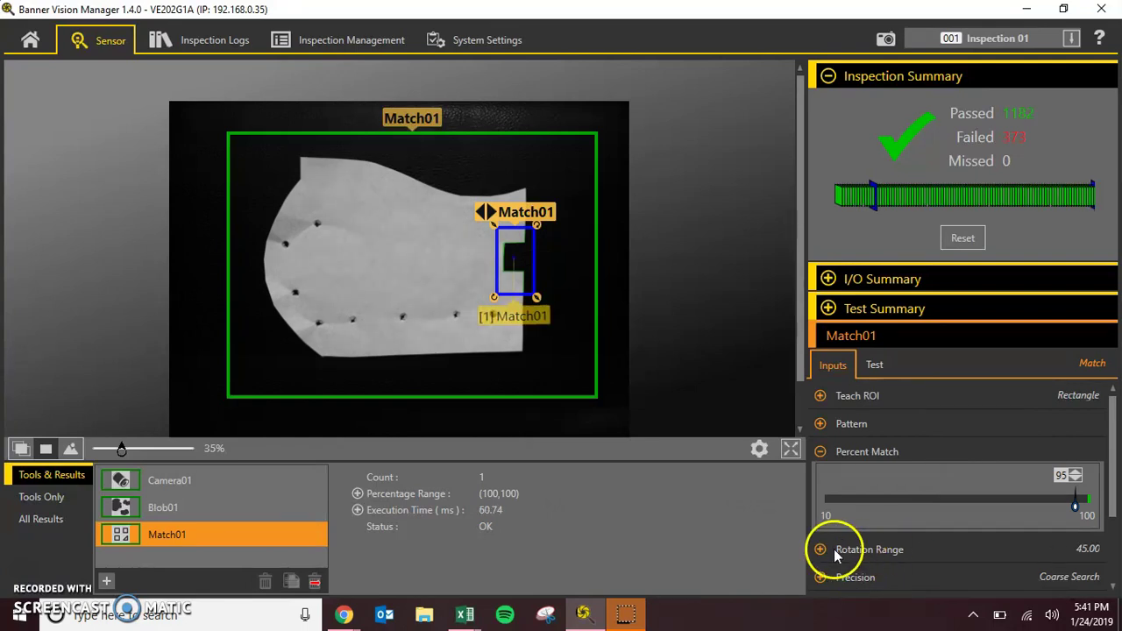
Step: Set the Match01 rotation range to allow up to 180°
click(819, 551)
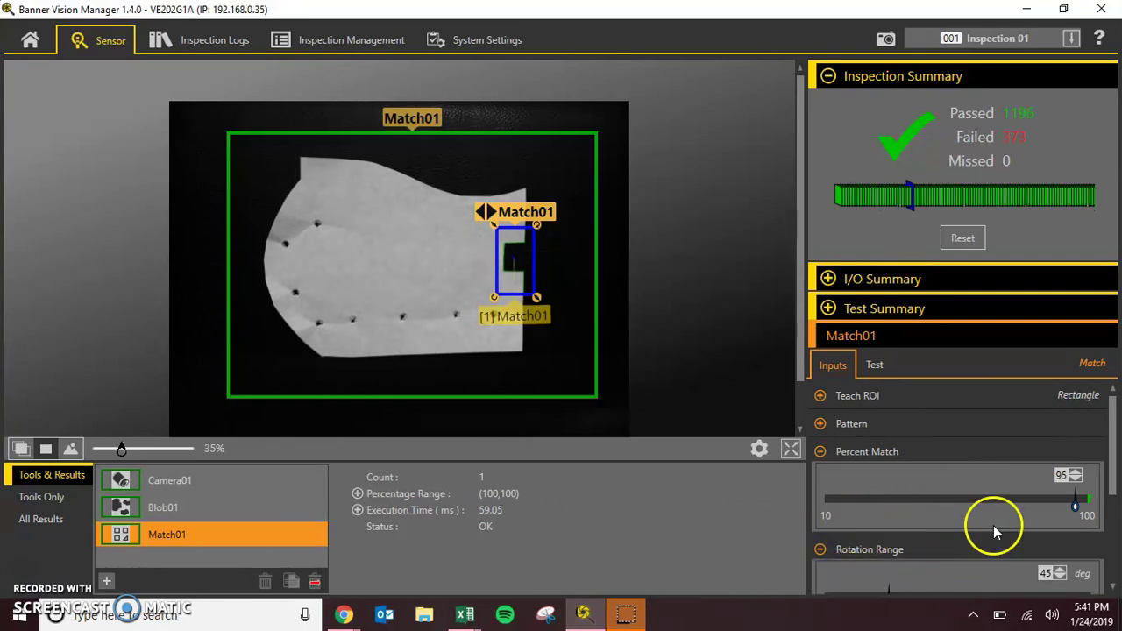
scroll(994, 525, down, 2)
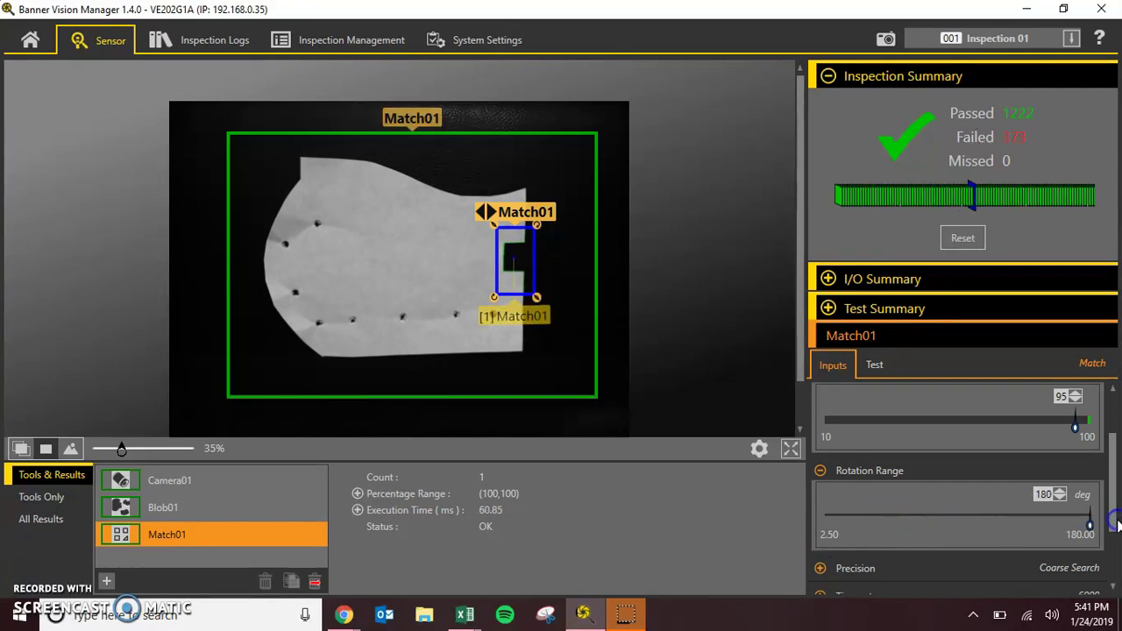
drag(1117, 523, 1109, 513)
click(1097, 502)
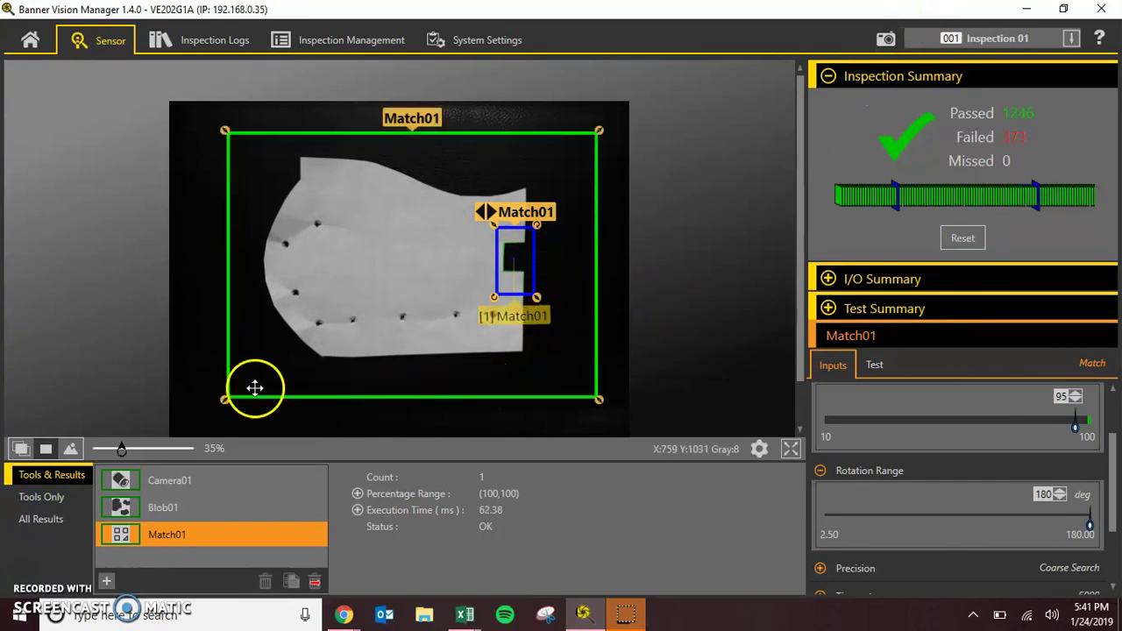
click(820, 473)
click(873, 363)
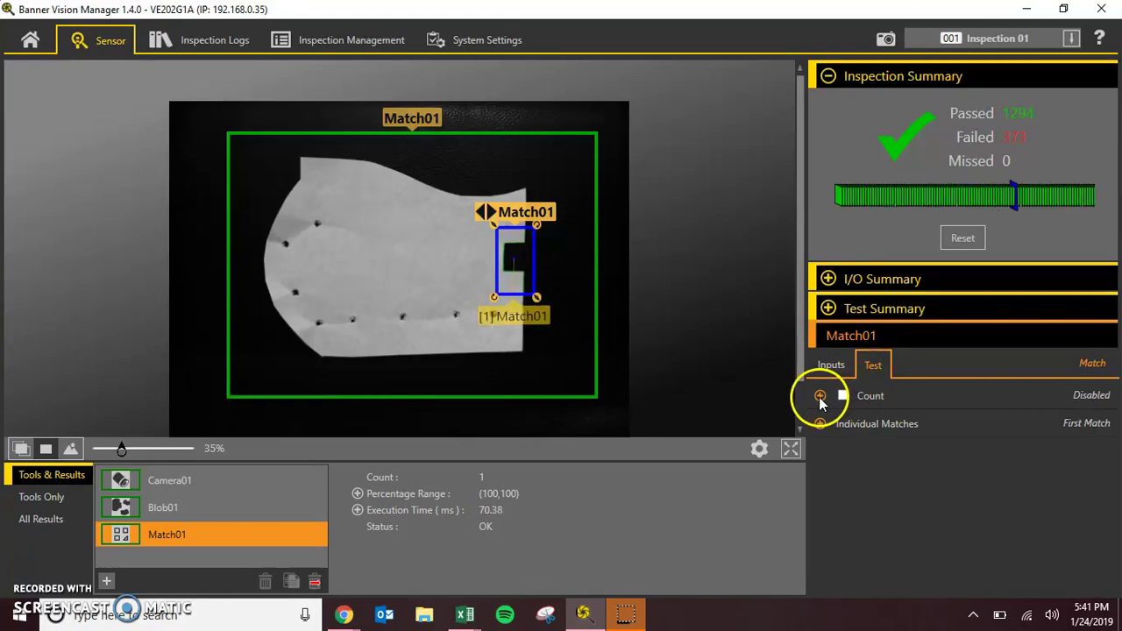
Step: Enable the Match01 Count test with its minimum match count set to 1
click(820, 396)
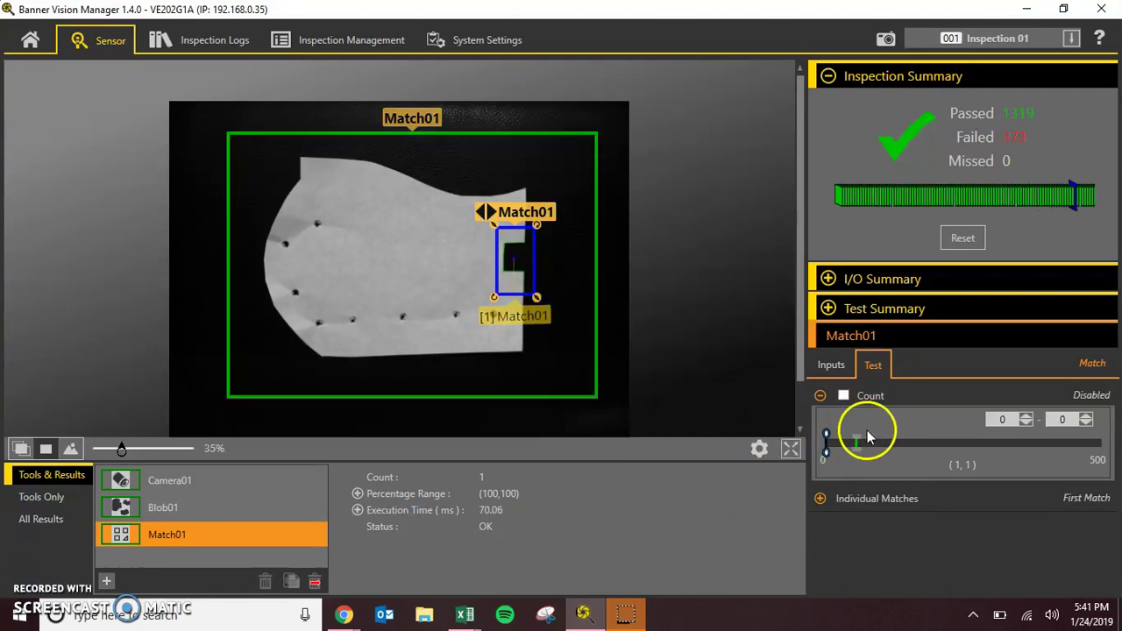
click(844, 396)
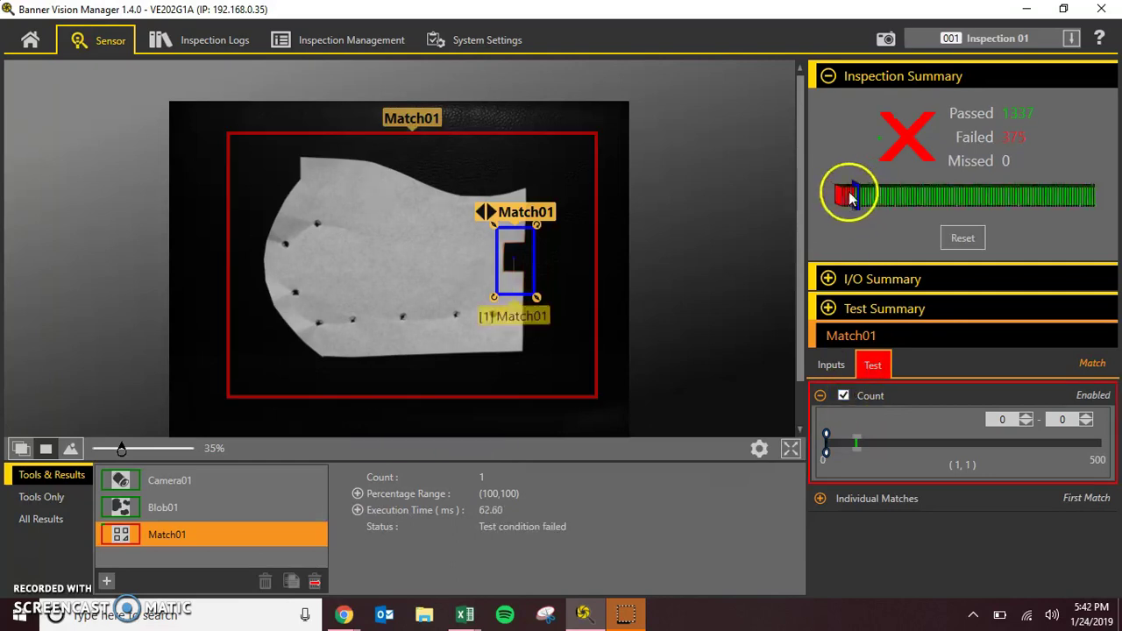
click(1027, 418)
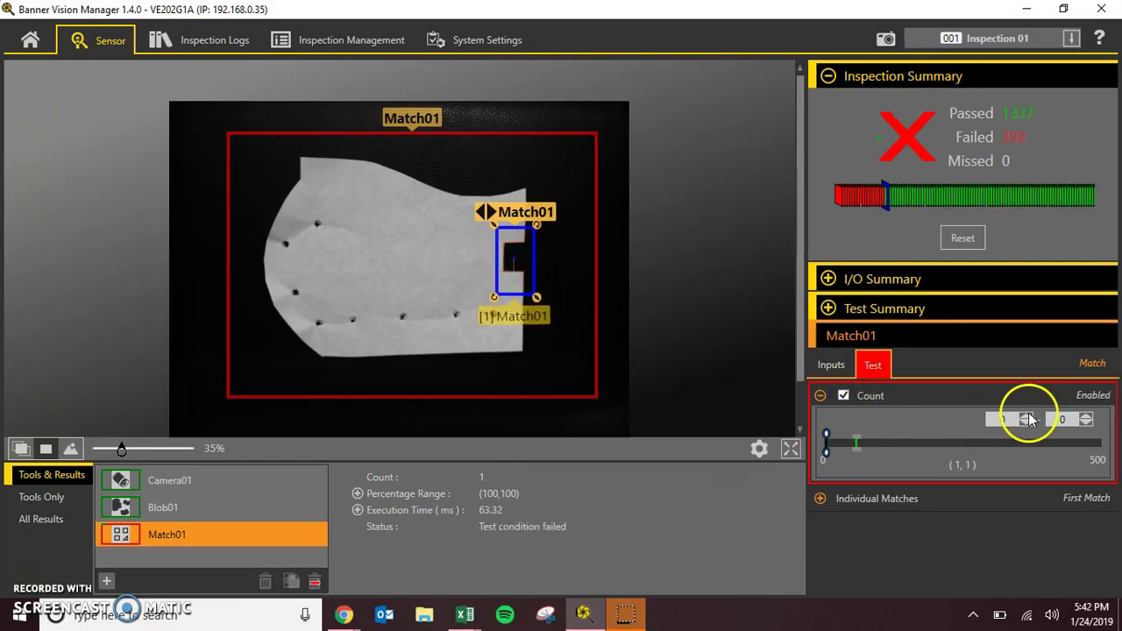